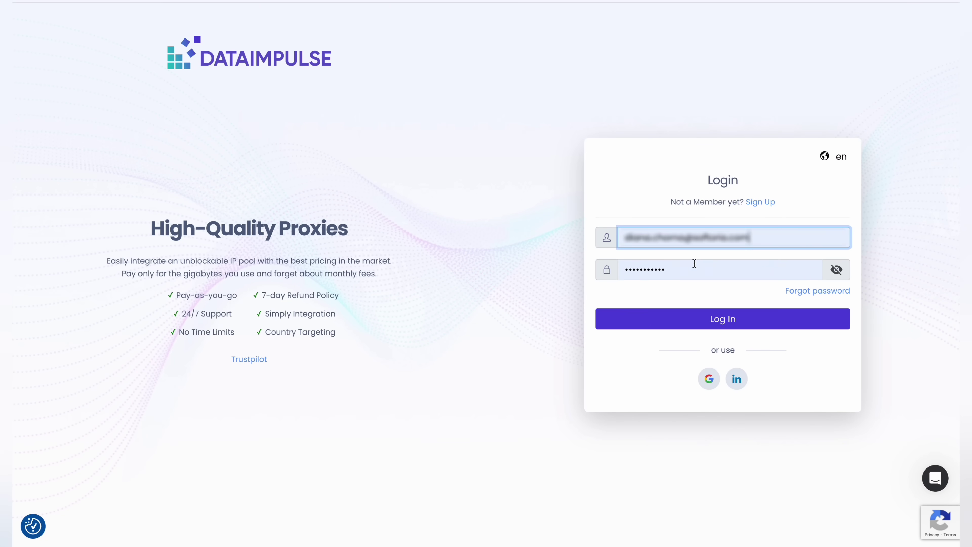
Submit the login form to reach the DataImpulse usage dashboard for Residential Proxy / Plan 1
key(Return)
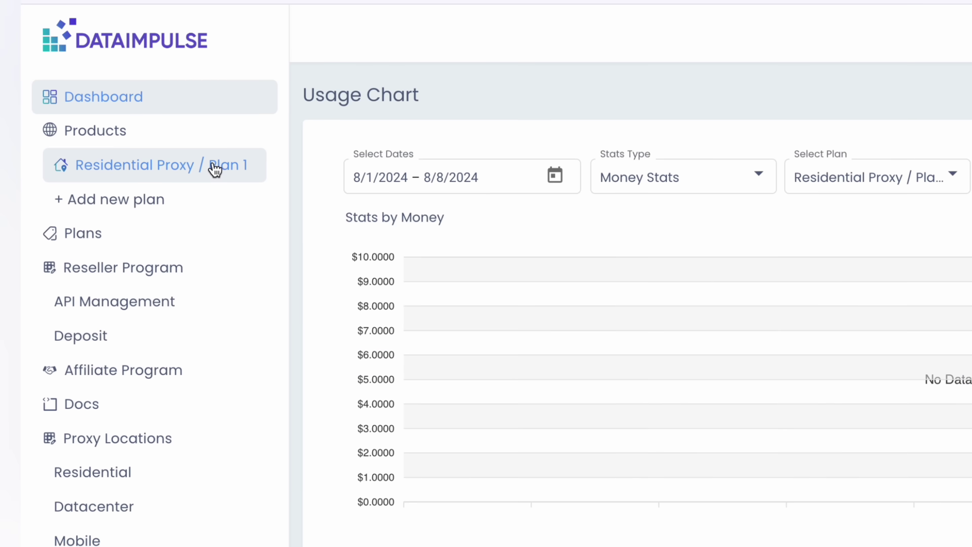
Open Residential Proxy / Plan 1 and switch its targeting mode to Target Filters
click(216, 168)
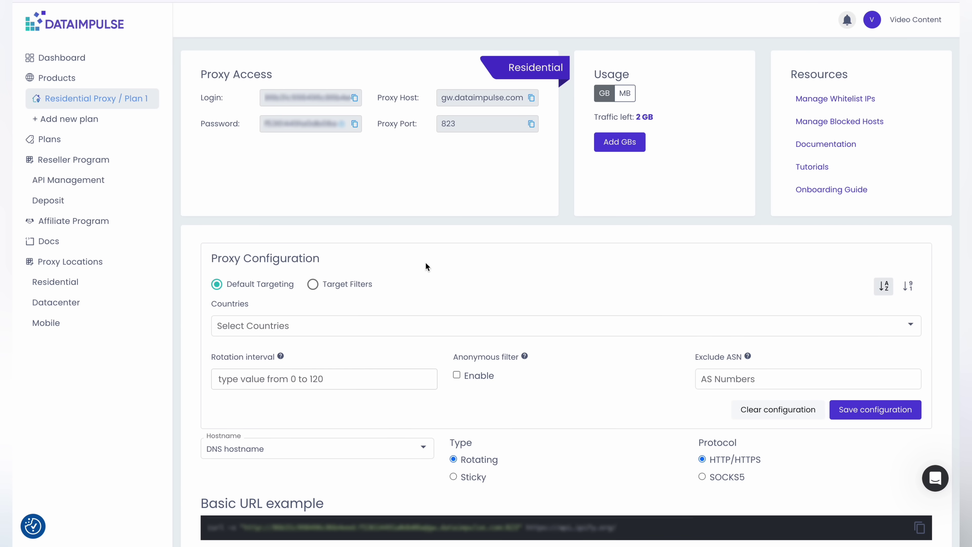
scroll(428, 267, down, 3)
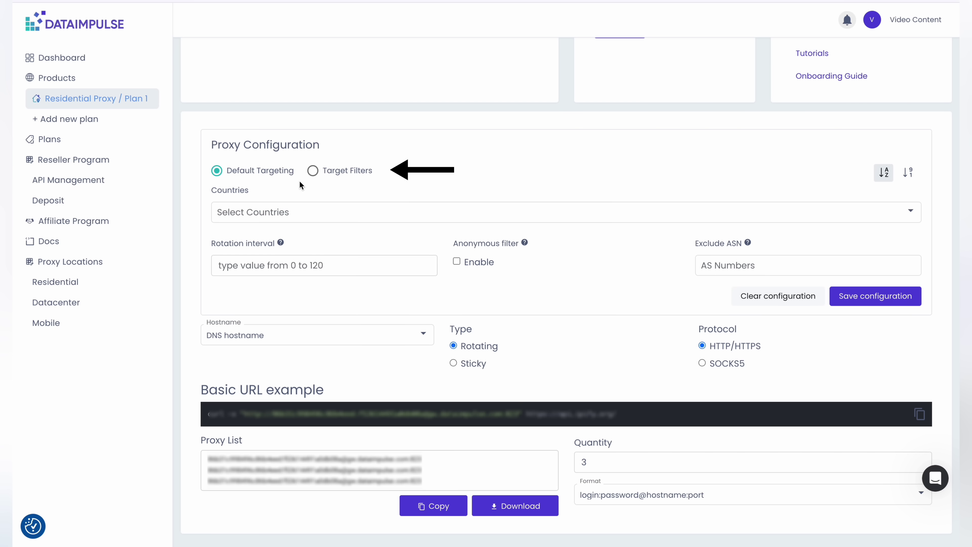
click(314, 172)
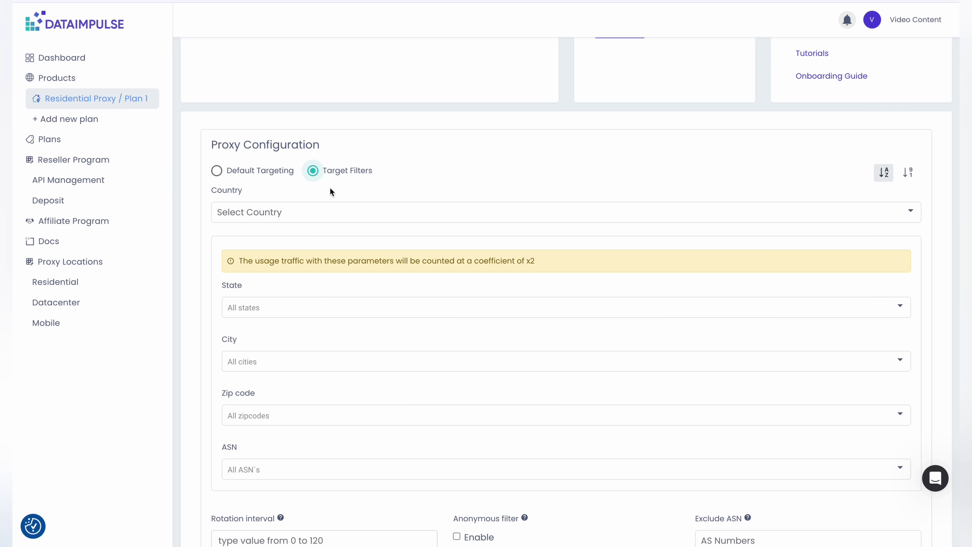
Set the target country to United States
scroll(337, 211, down, 2)
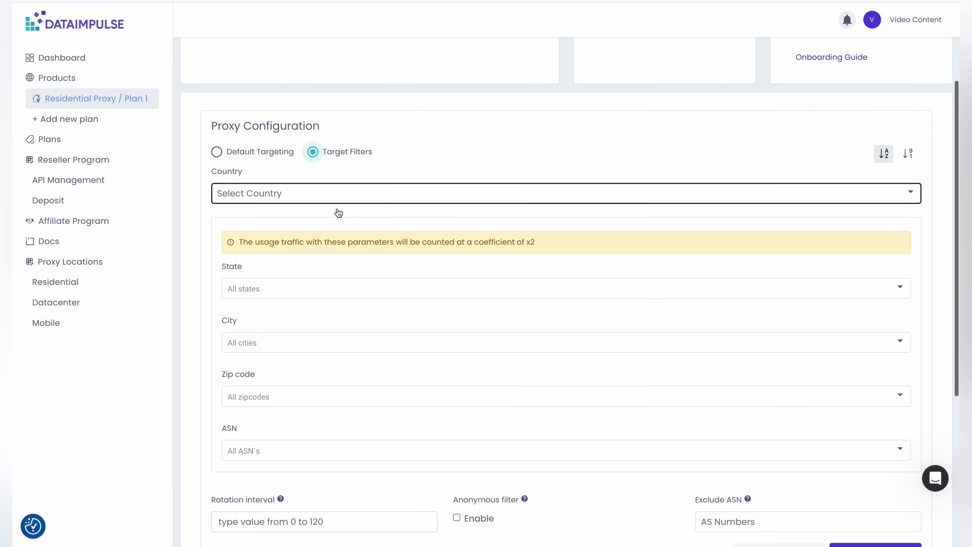
scroll(336, 207, down, 1)
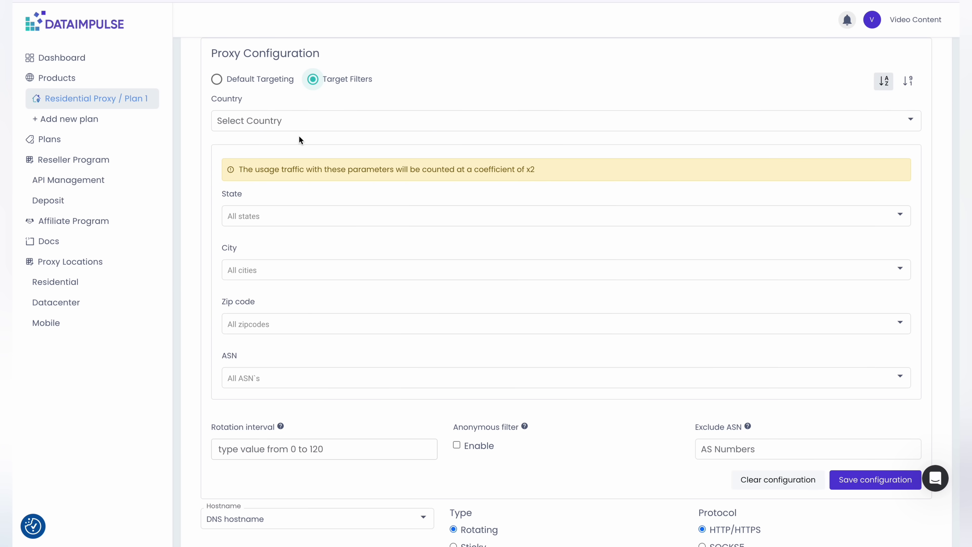
click(291, 107)
scroll(301, 199, down, 20)
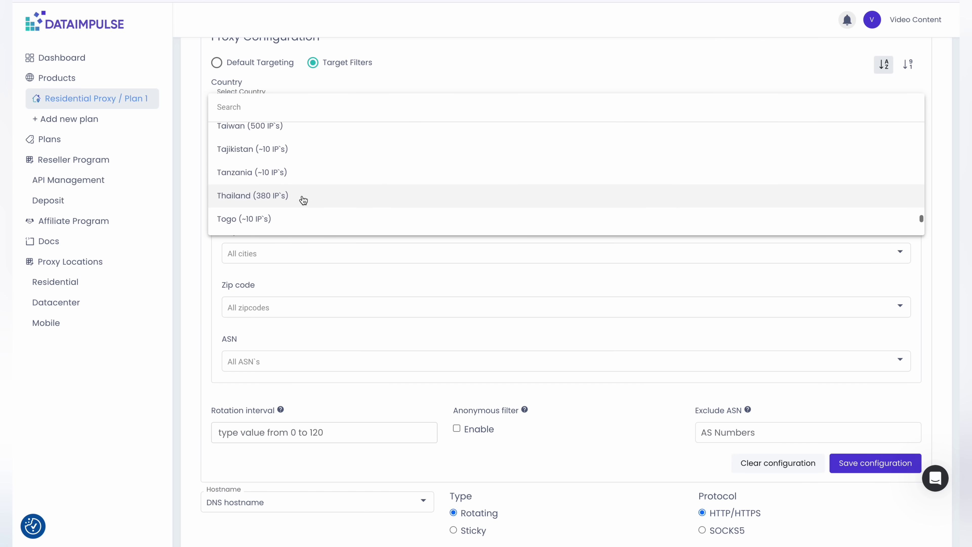
scroll(303, 199, up, 3)
click(301, 198)
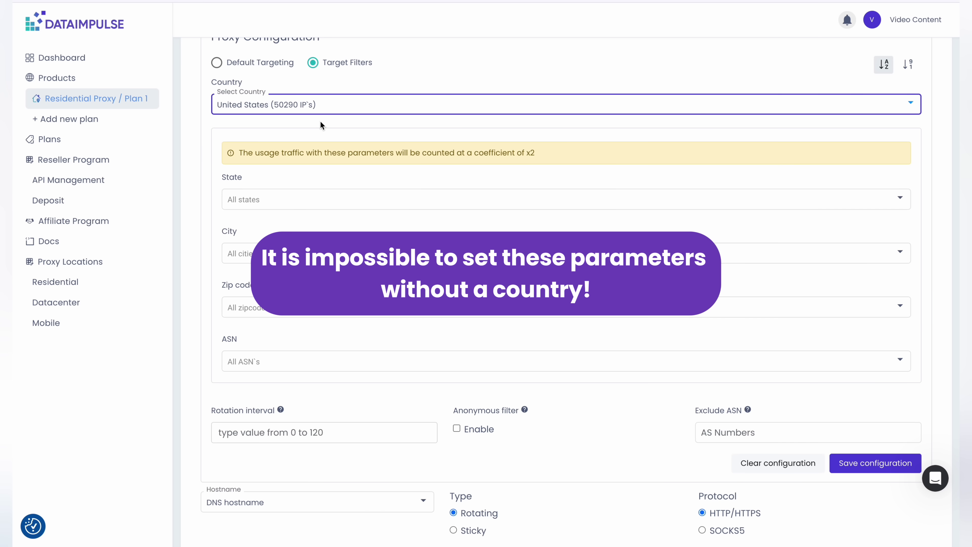
scroll(318, 121, up, 1)
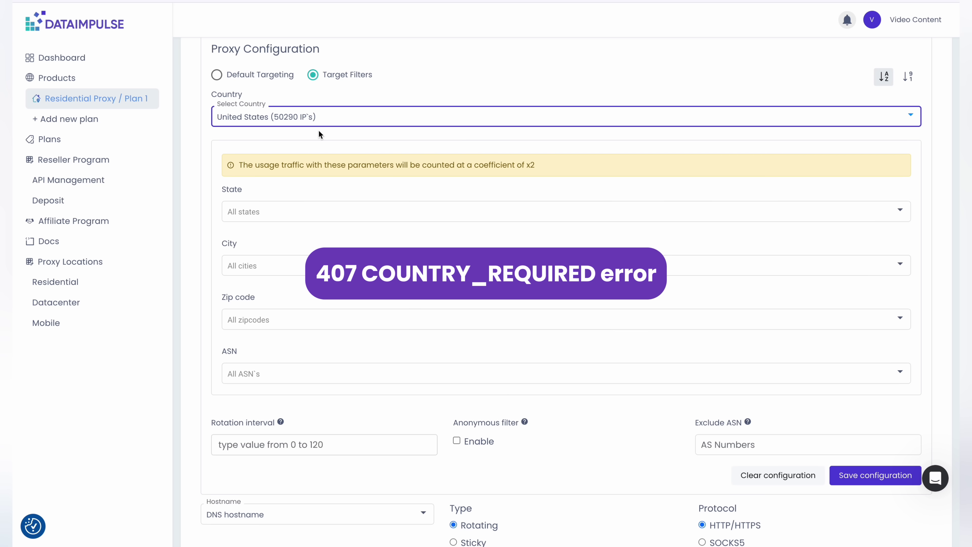
Select New York as the target city
click(283, 210)
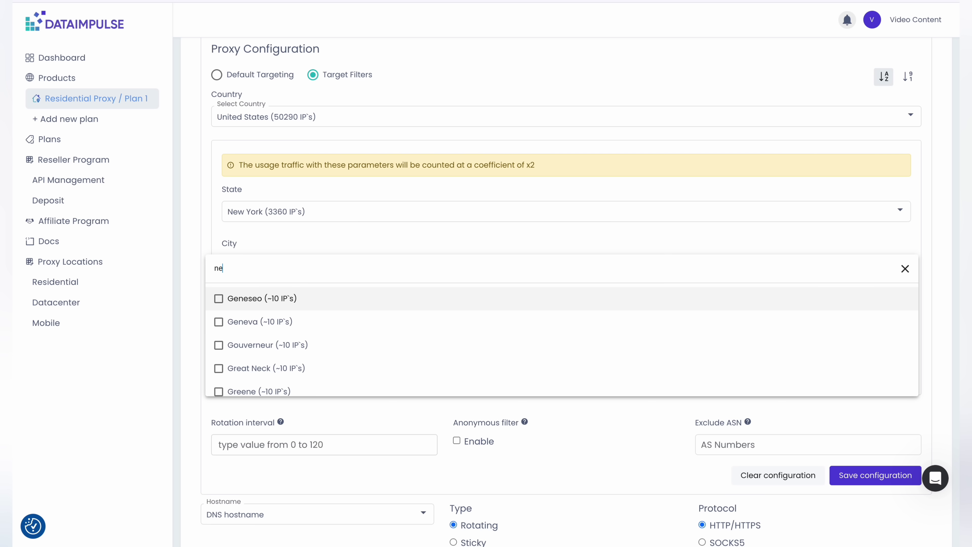
text(w)
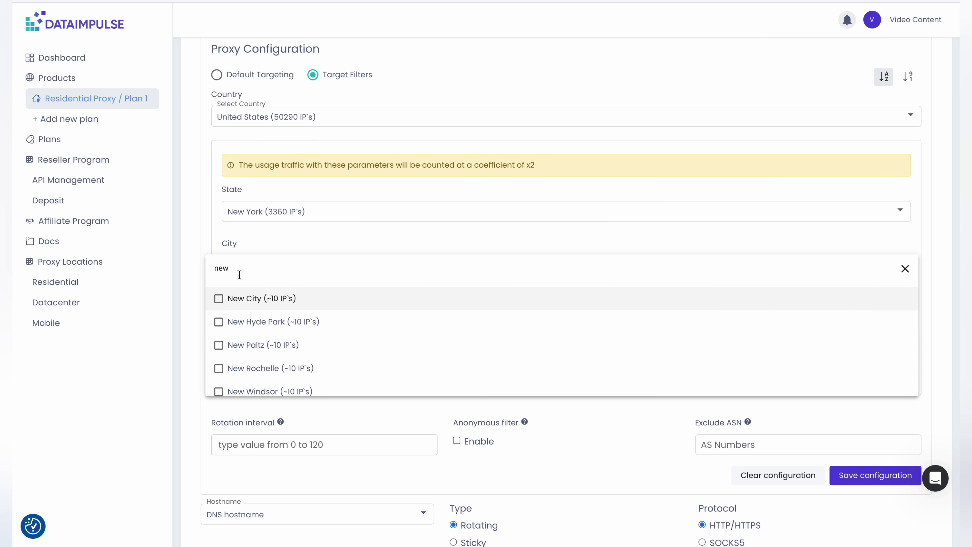
scroll(251, 326, down, 2)
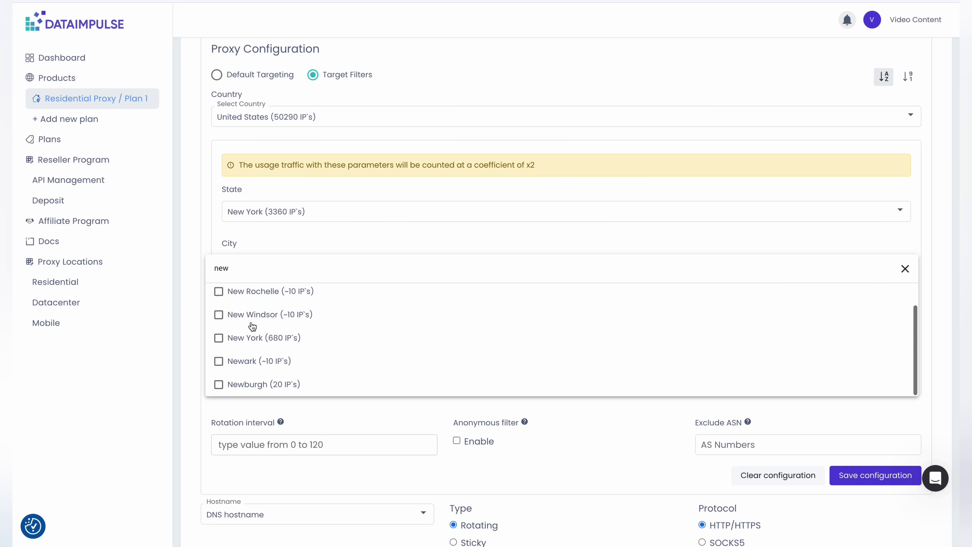
click(219, 338)
click(196, 329)
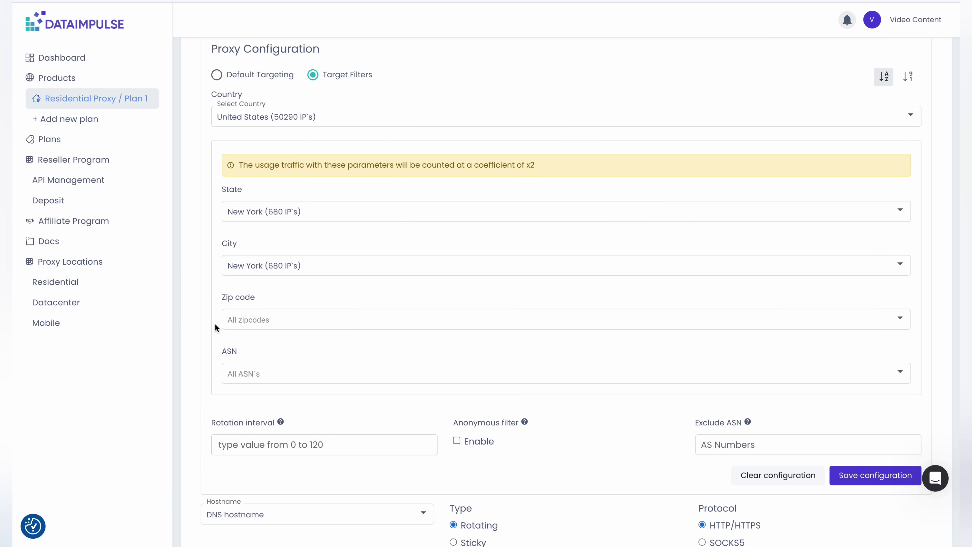
Tick zip code 10010 and ASN 12271 in the target filters
click(226, 320)
scroll(249, 422, down, 5)
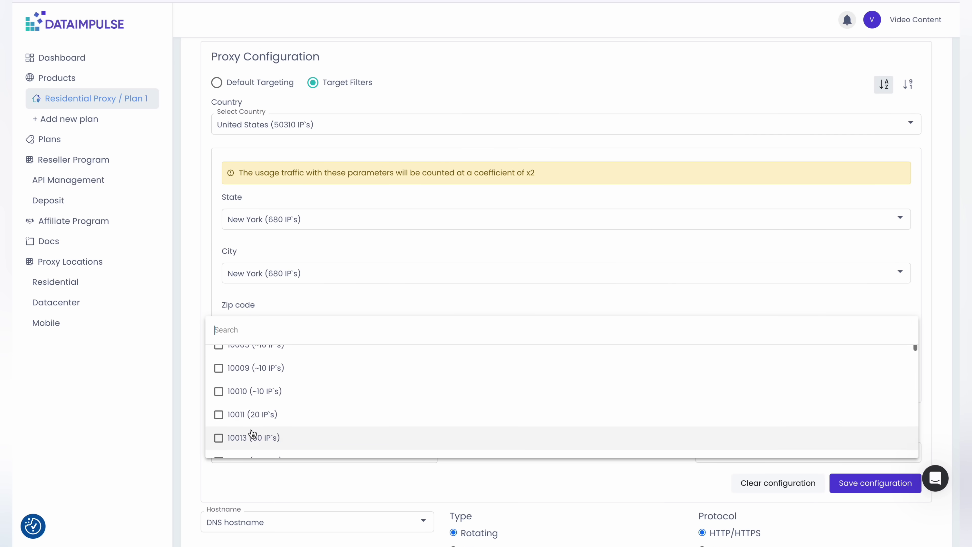
click(219, 391)
click(200, 370)
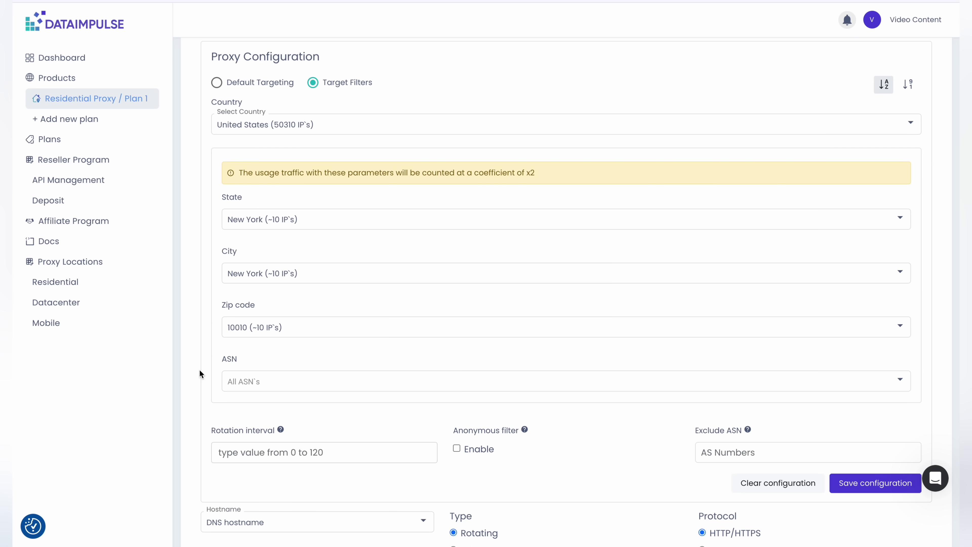
click(263, 379)
click(219, 414)
click(194, 406)
scroll(600, 456, down, 1)
scroll(600, 456, up, 1)
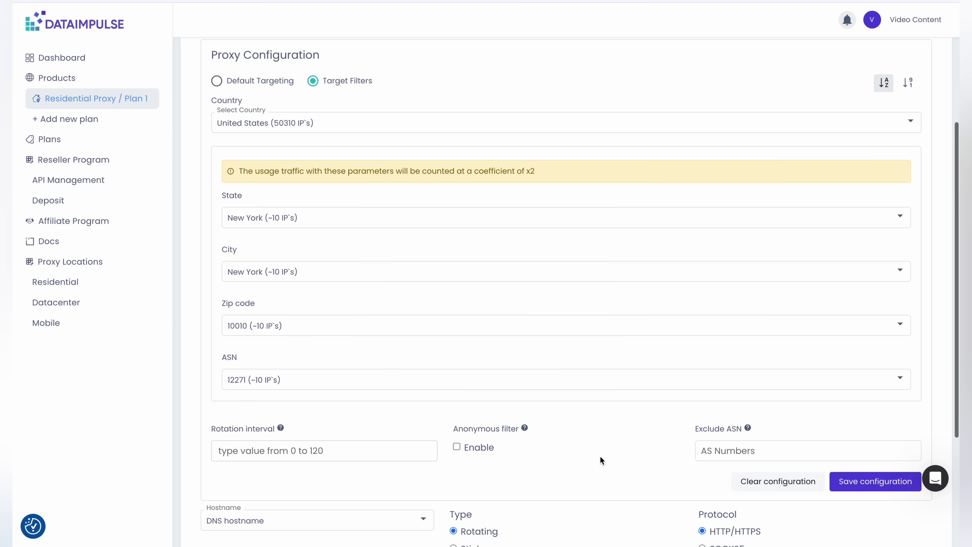
Save the target filters, accepting double billing, and download GoLogin for Mac
click(877, 482)
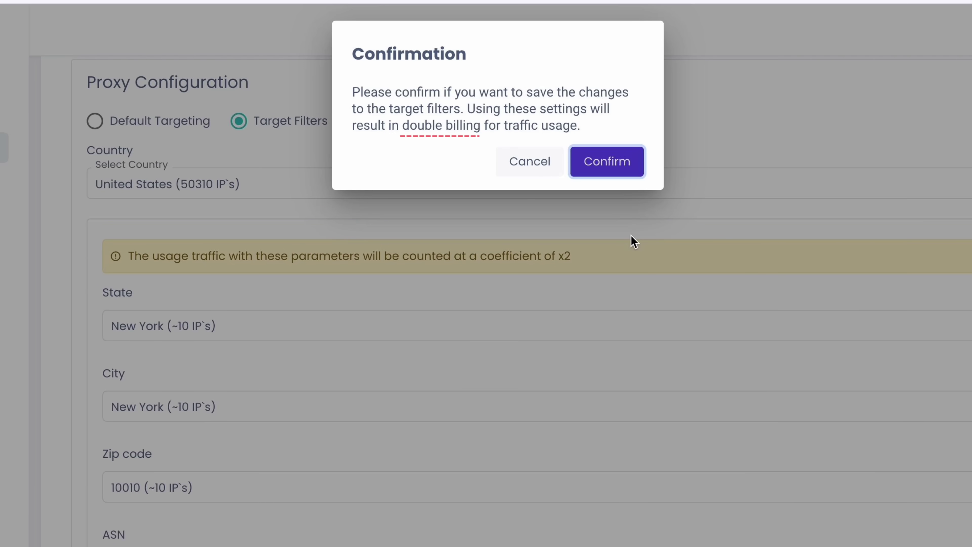
click(607, 161)
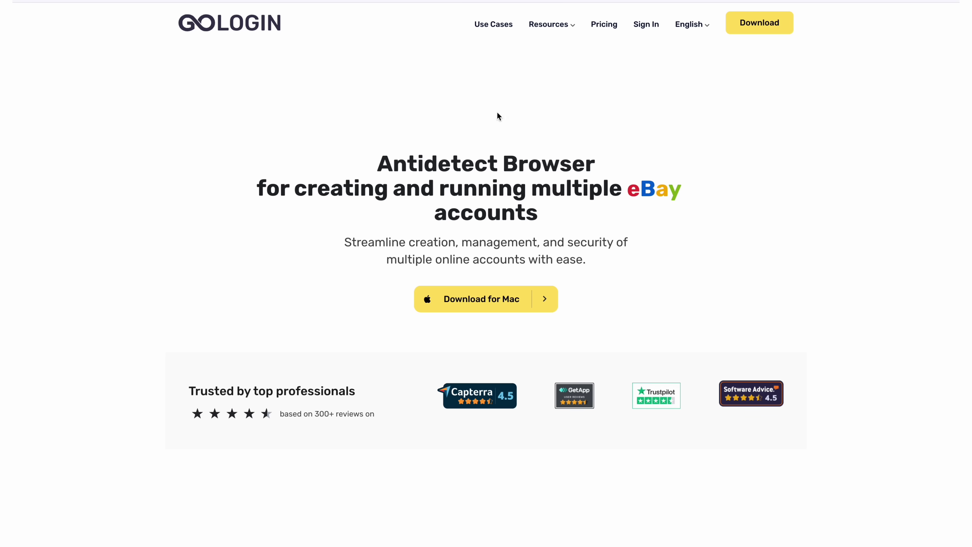
click(495, 302)
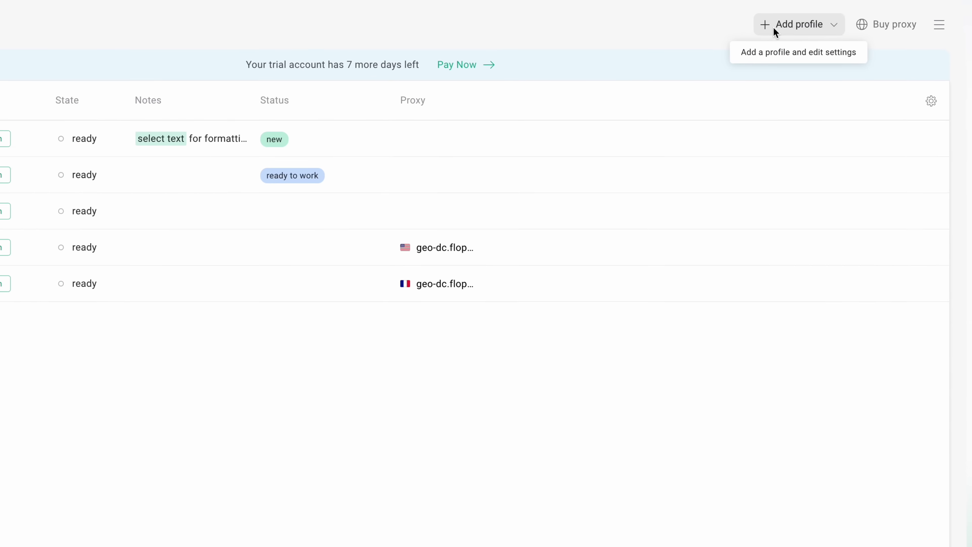
Add a new GoLogin profile and name it Dataimpulse
click(767, 34)
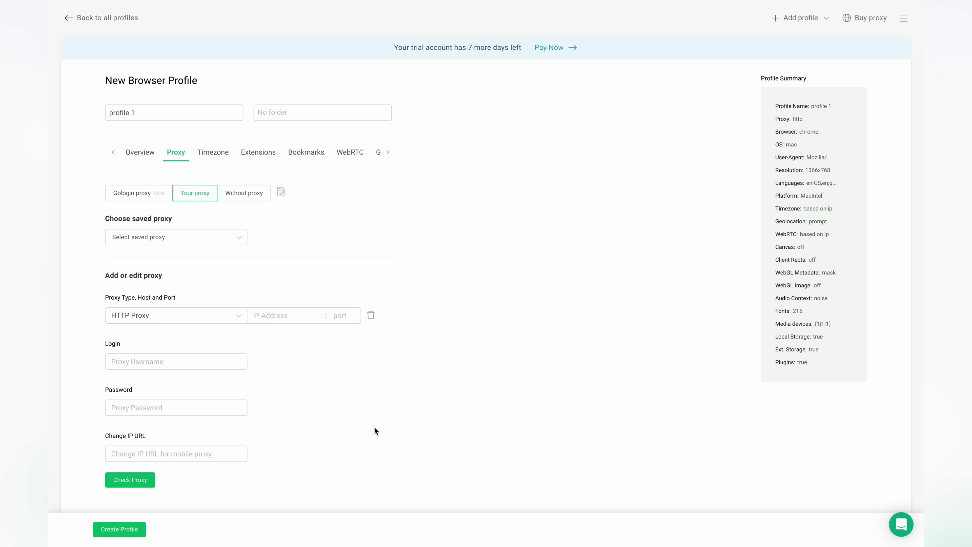
click(190, 117)
key(BackSpace)
key(BackSpace)
key(BackSpace)
key(BackSpace)
key(BackSpace)
key(BackSpace)
key(BackSpace)
key(BackSpace)
key(BackSpace)
text(Dataimpulse)
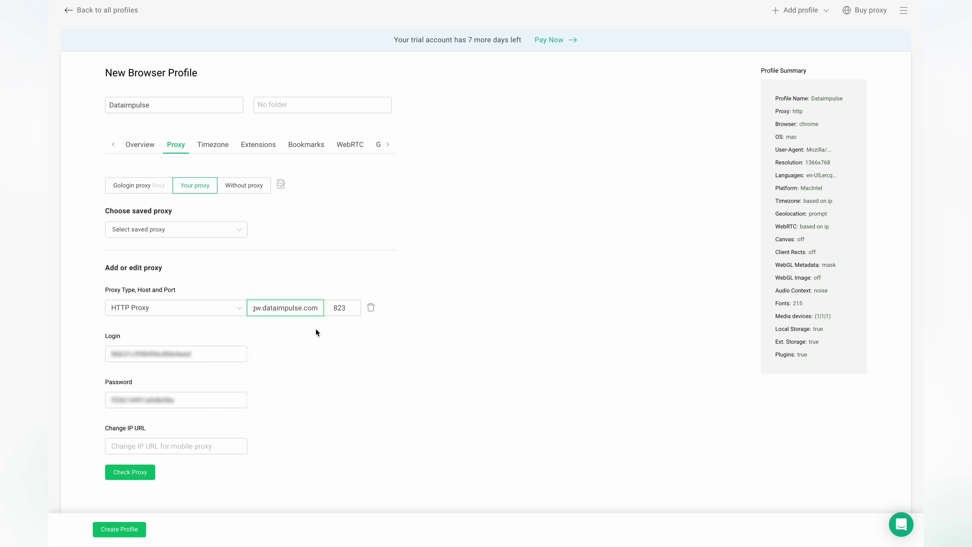
Check the gw.dataimpulse.com:823 proxy, create the profile and launch it
click(131, 472)
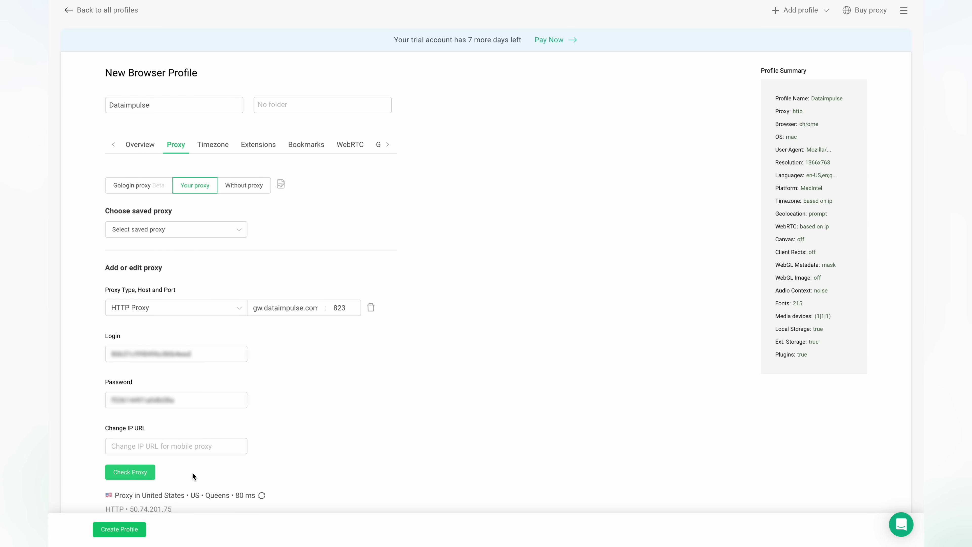
scroll(209, 476, down, 1)
click(127, 529)
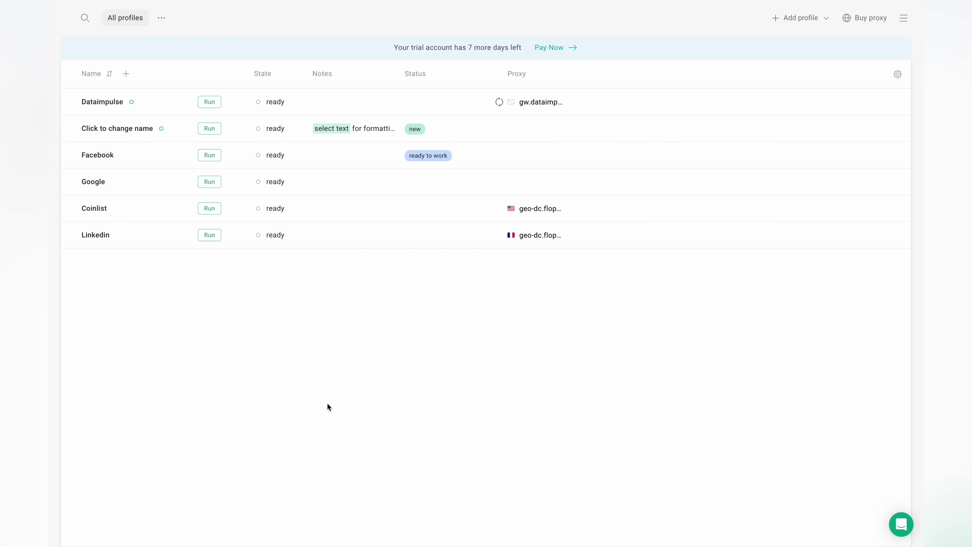
click(226, 133)
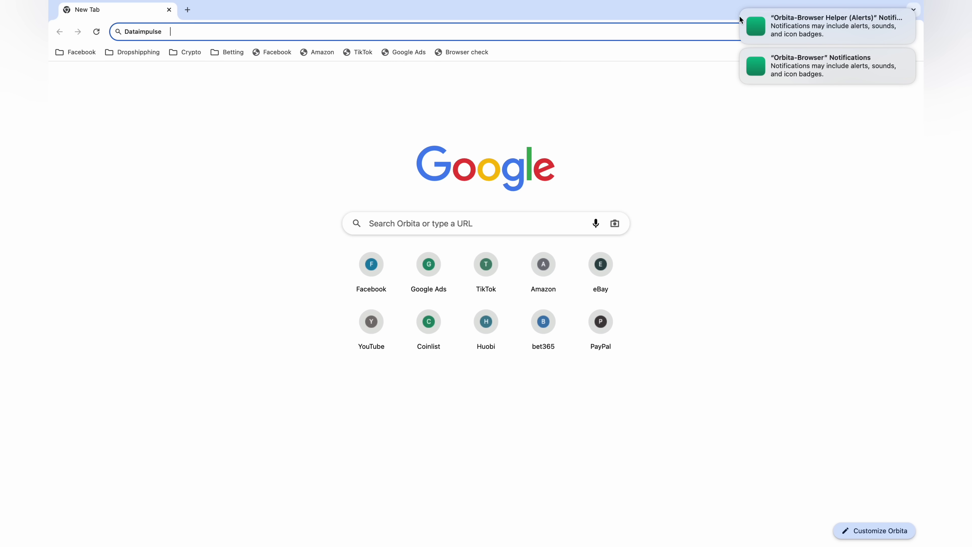
Dismiss the notification alerts and search Google for 'hospital'
click(742, 14)
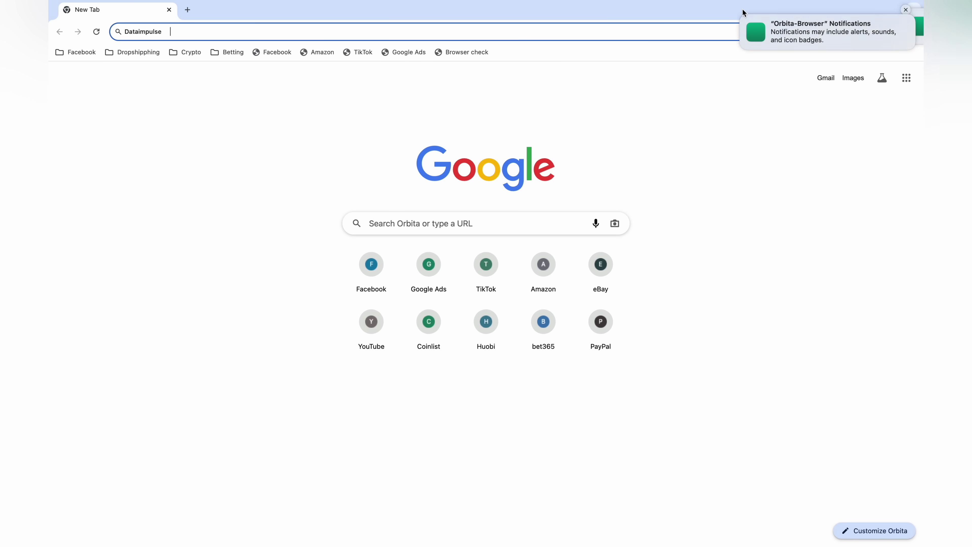
click(742, 12)
click(400, 219)
text(ho)
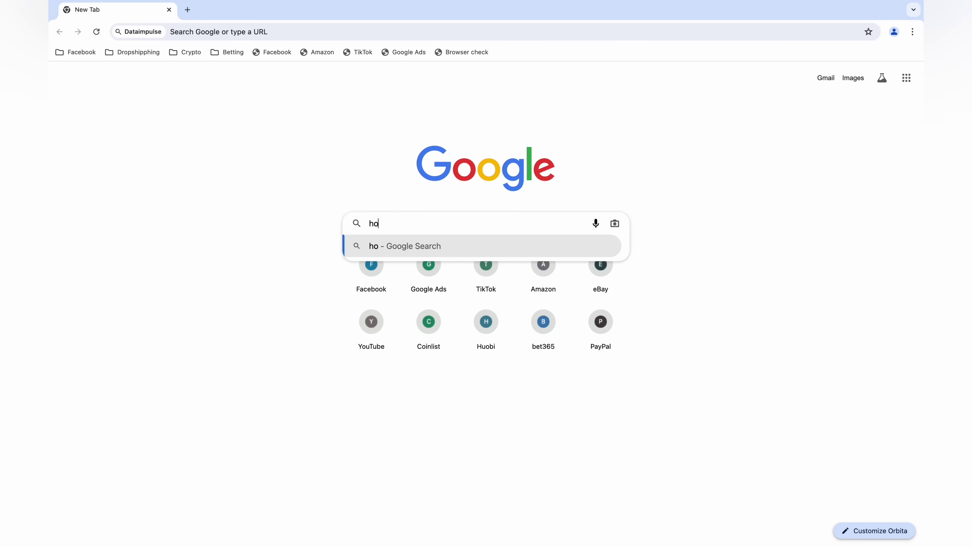
text(spital)
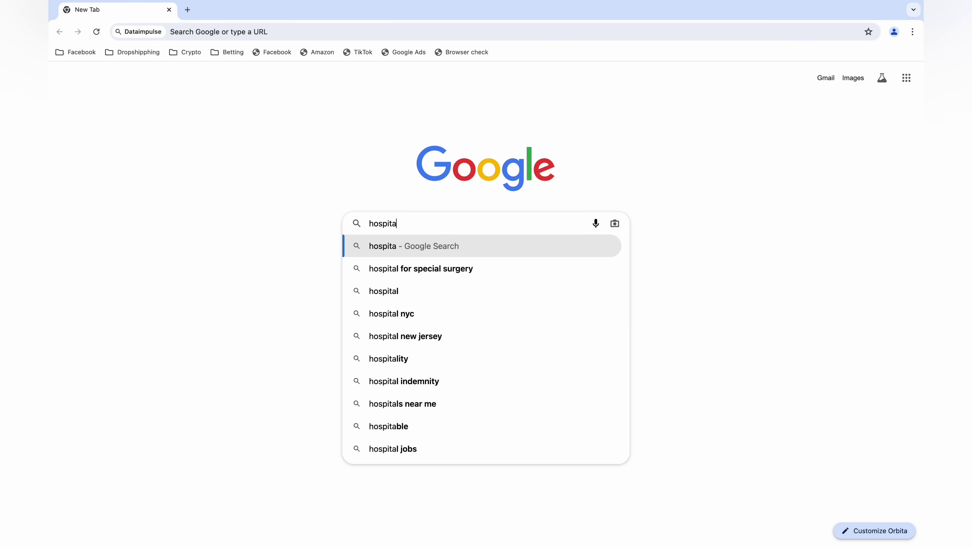
click(400, 292)
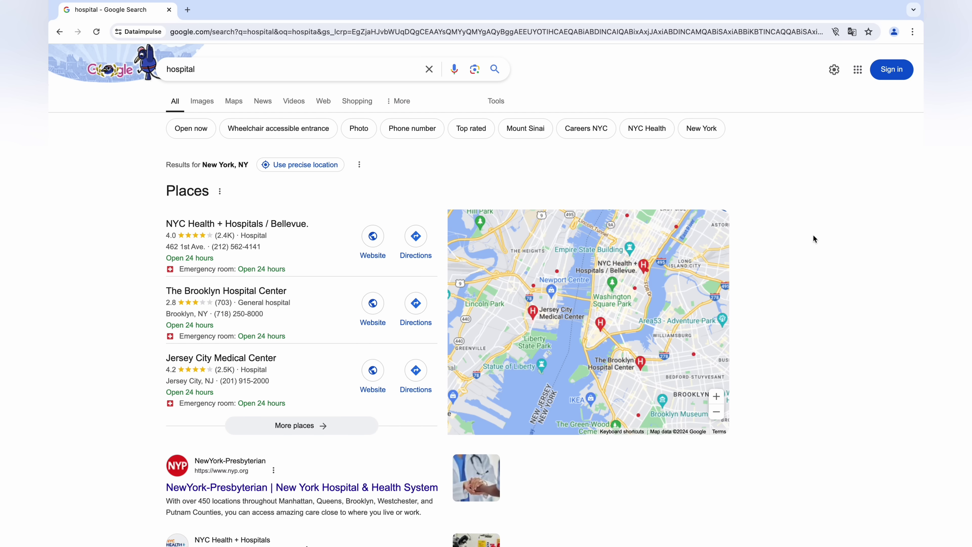
Confirm the hospital map shows New York, then switch the usage chart to Traffic Stats
click(555, 314)
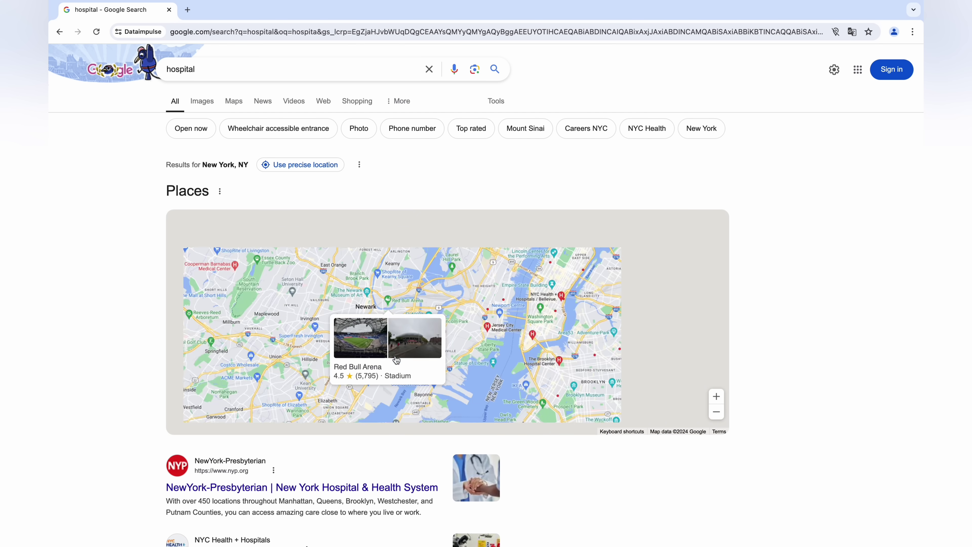
scroll(397, 360, up, 2)
scroll(396, 360, down, 3)
click(824, 358)
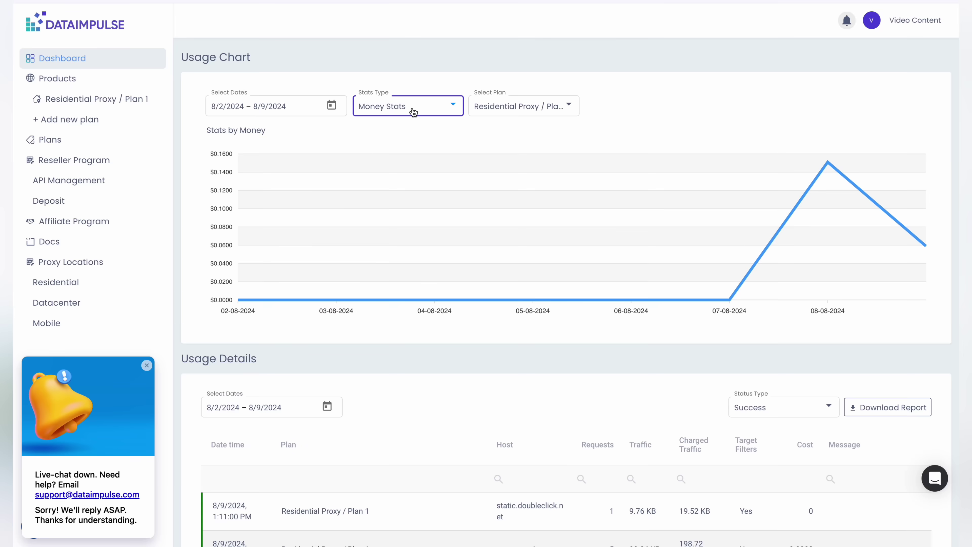
click(414, 112)
click(406, 142)
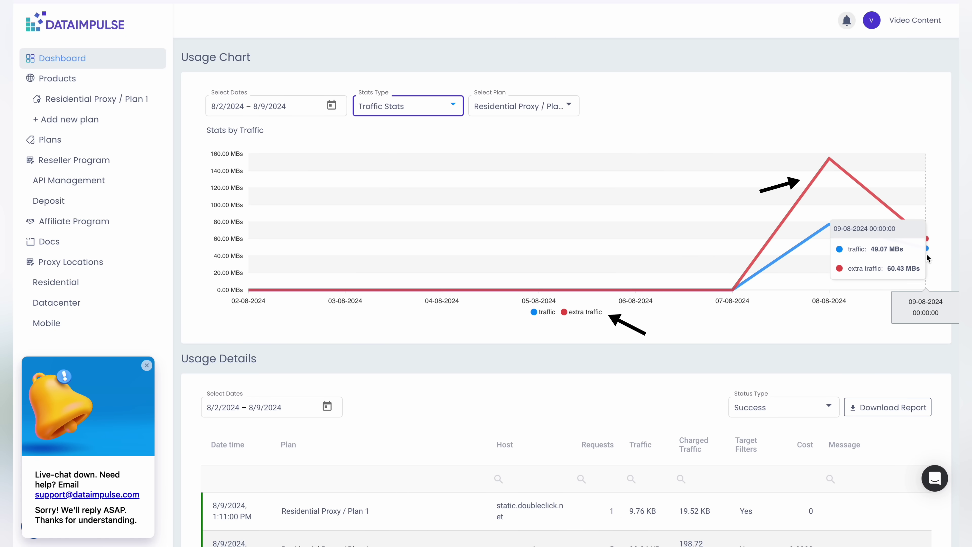
scroll(585, 387, down, 8)
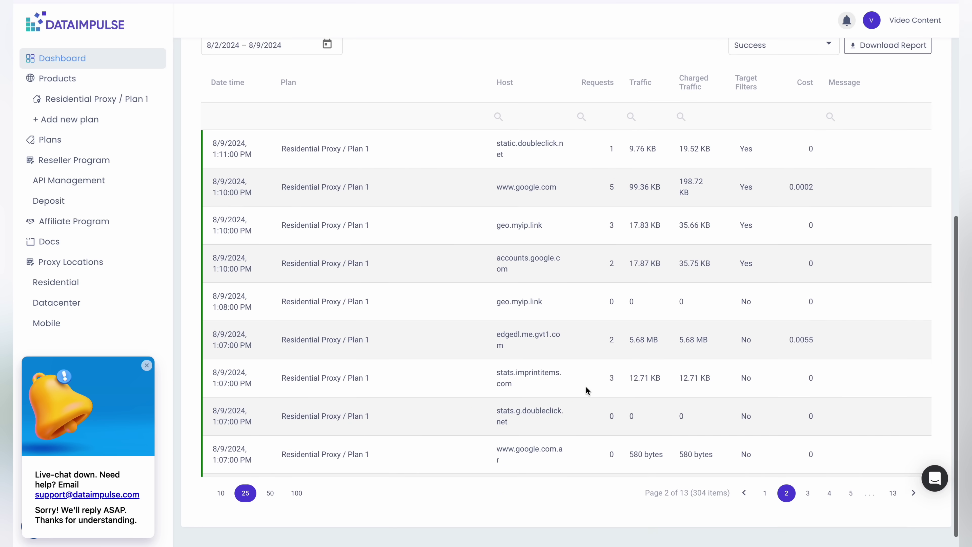